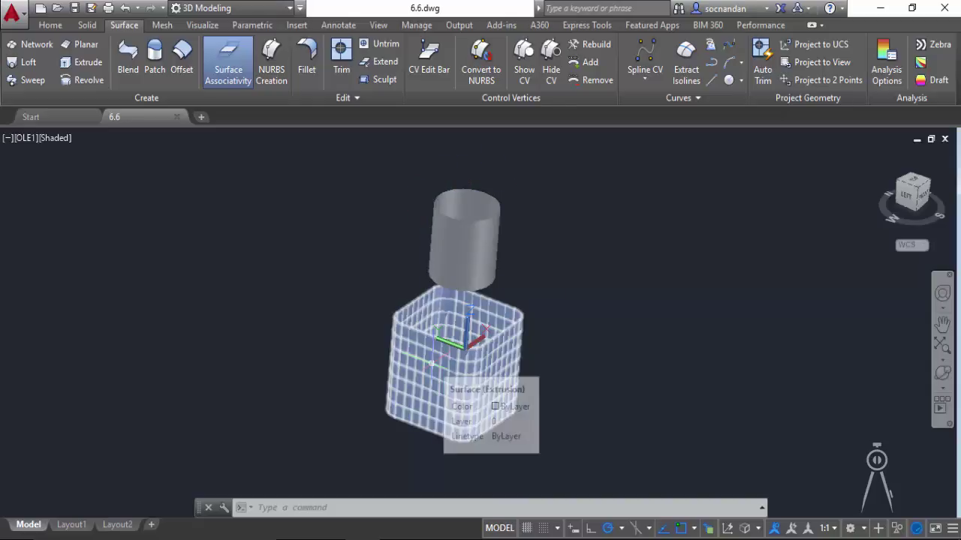
Step: Create a Blend surface from the cylinder's bottom edge to the full chain of edges around the box's top opening
{"action": "left_click", "coordinate": [942, 373]}
{"action": "left_click_drag", "start_coordinate": [518, 348], "coordinate": [534, 320]}
{"action": "right_click", "coordinate": [553, 255]}
{"action": "left_click", "coordinate": [561, 263]}
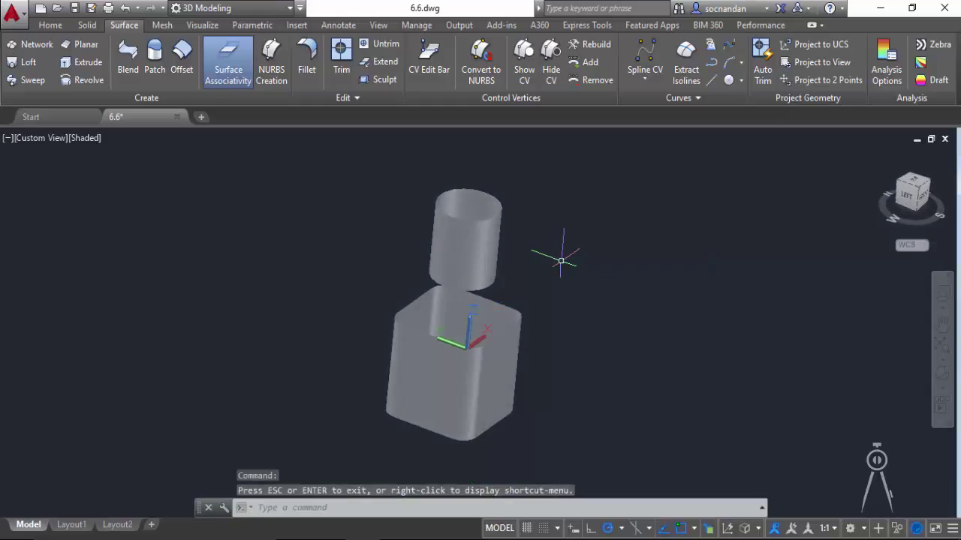
{"action": "left_click", "coordinate": [129, 60]}
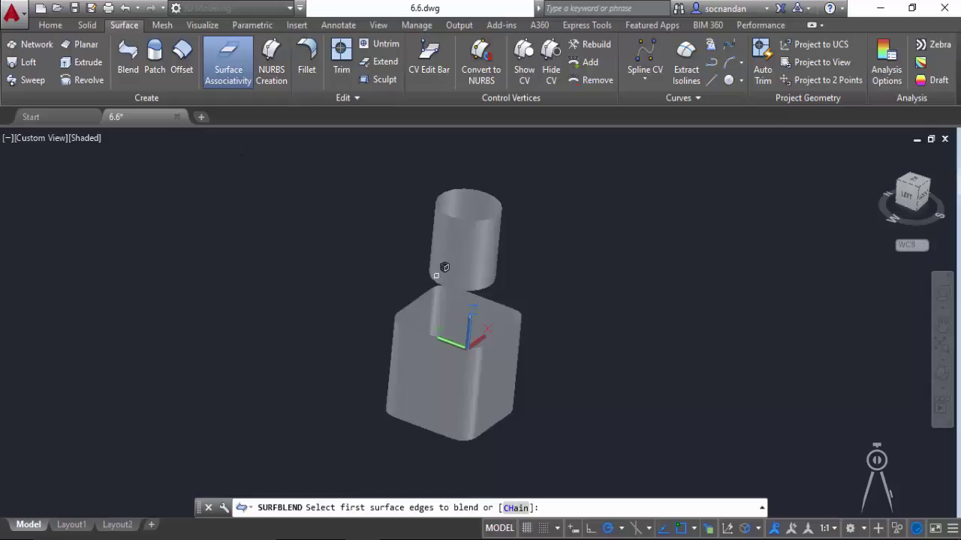
{"action": "scroll", "coordinate": [434, 271], "scroll_direction": "up", "scroll_amount": 3}
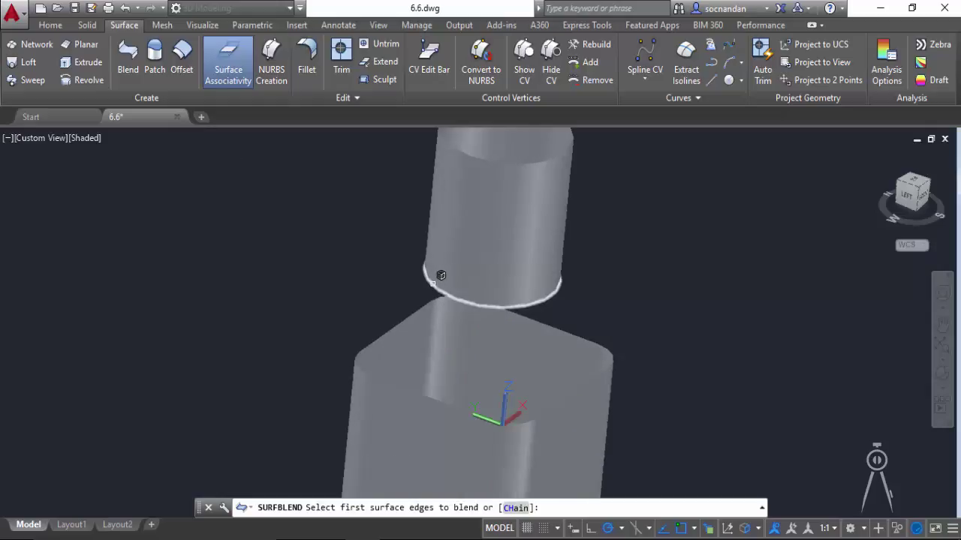
{"action": "left_click", "coordinate": [433, 283]}
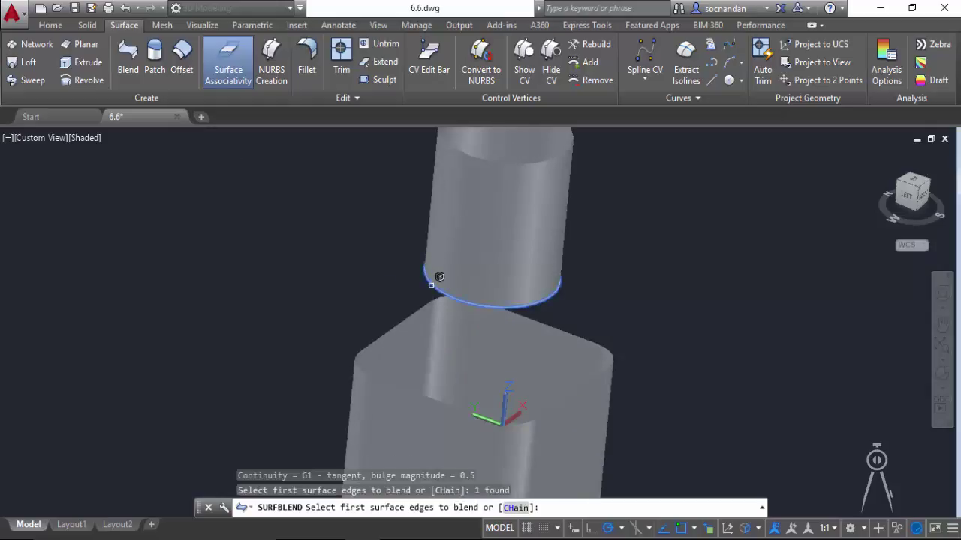
{"action": "key", "text": "Return"}
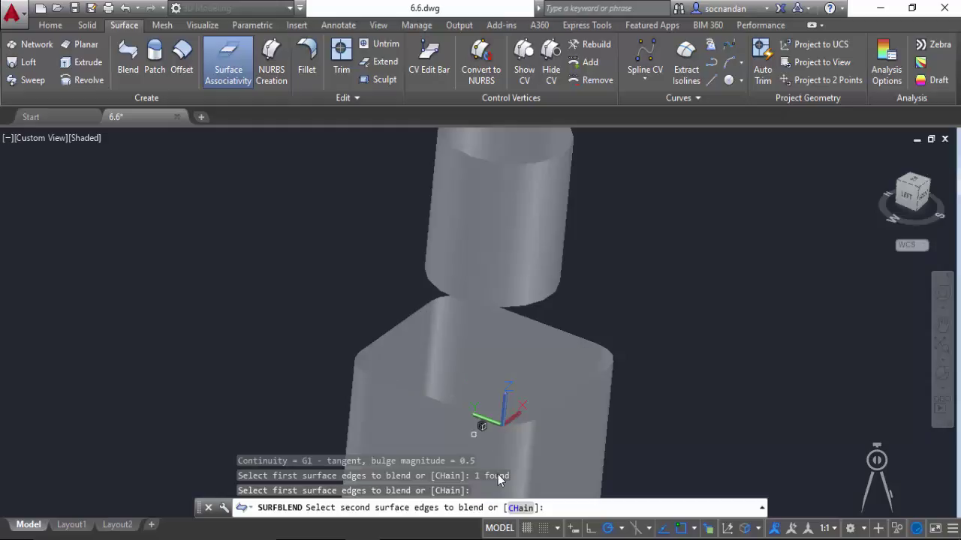
{"action": "left_click", "coordinate": [525, 512]}
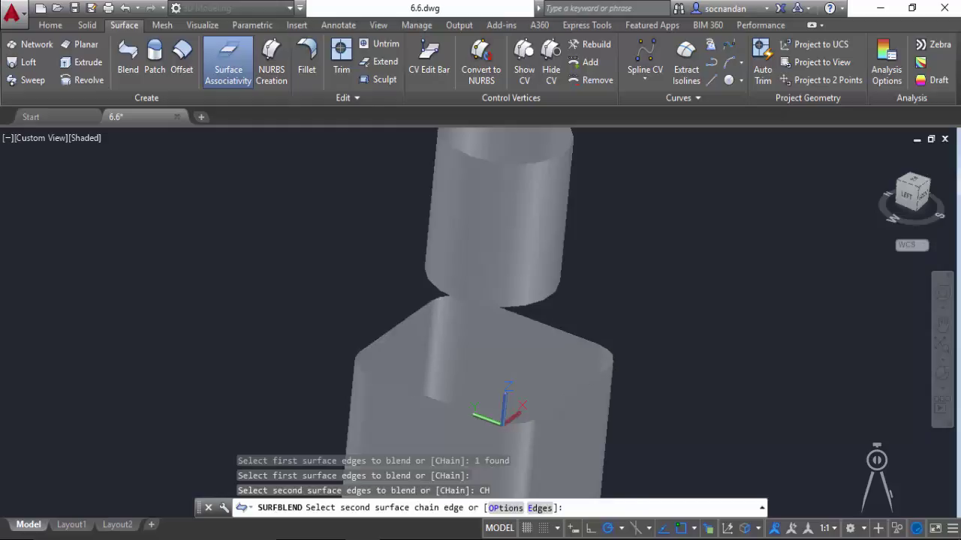
{"action": "left_click", "coordinate": [394, 324]}
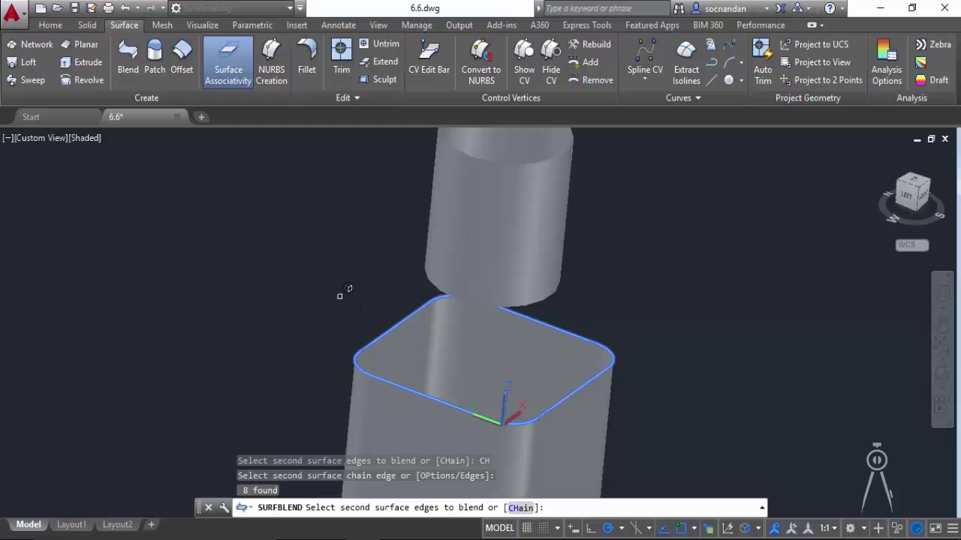
{"action": "key", "text": "Return"}
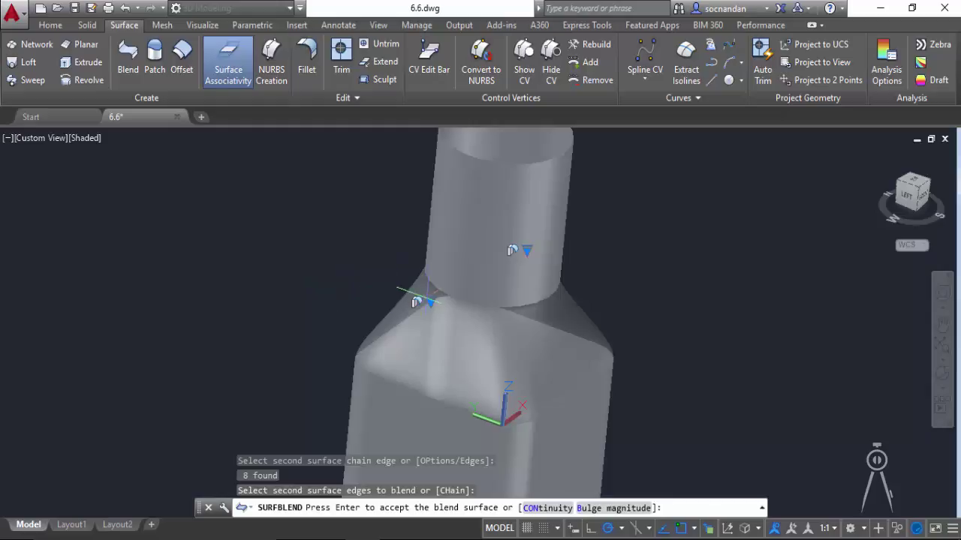
Step: Try Position (G0) continuity at the blend's box edge and set it to Curvature (G2)
{"action": "left_click", "coordinate": [431, 303]}
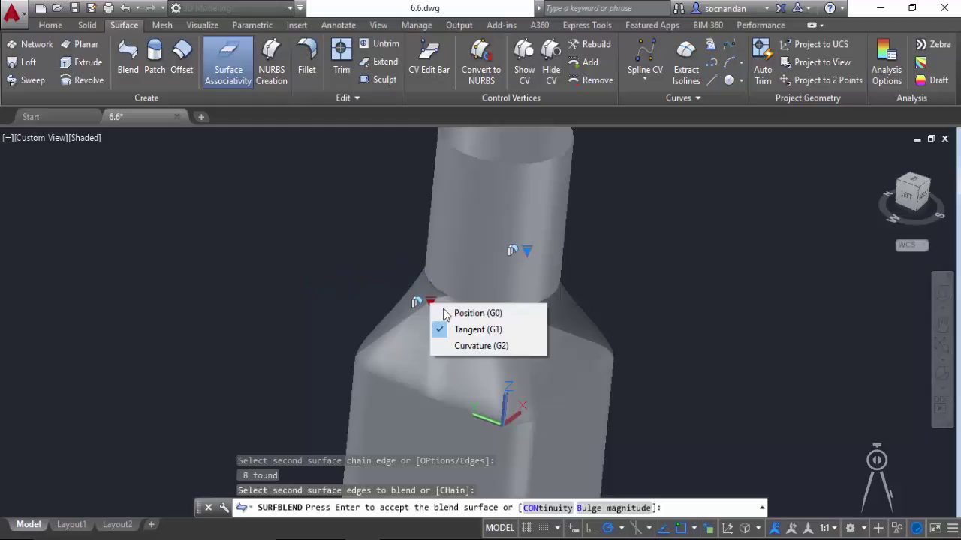
{"action": "left_click", "coordinate": [517, 313]}
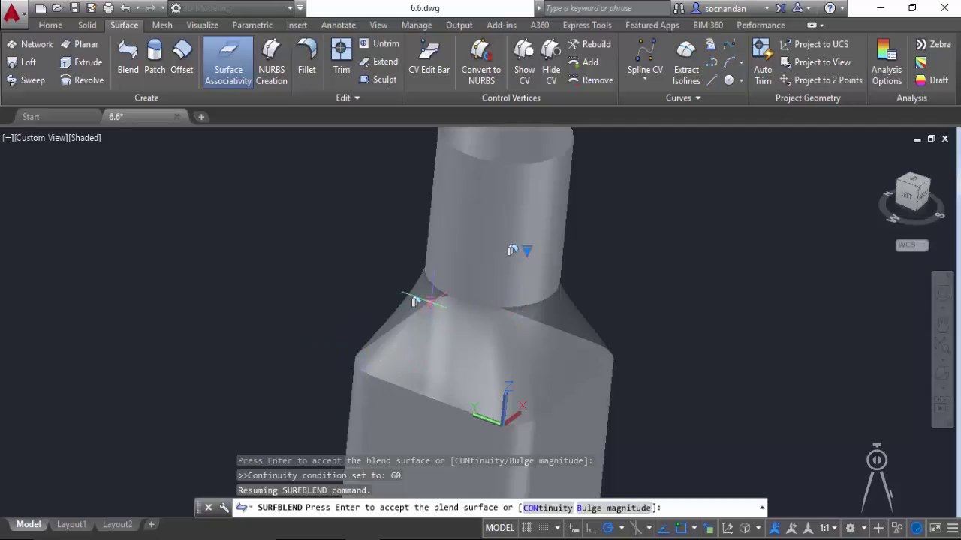
{"action": "mouse_move", "coordinate": [430, 303]}
{"action": "left_click", "coordinate": [453, 345]}
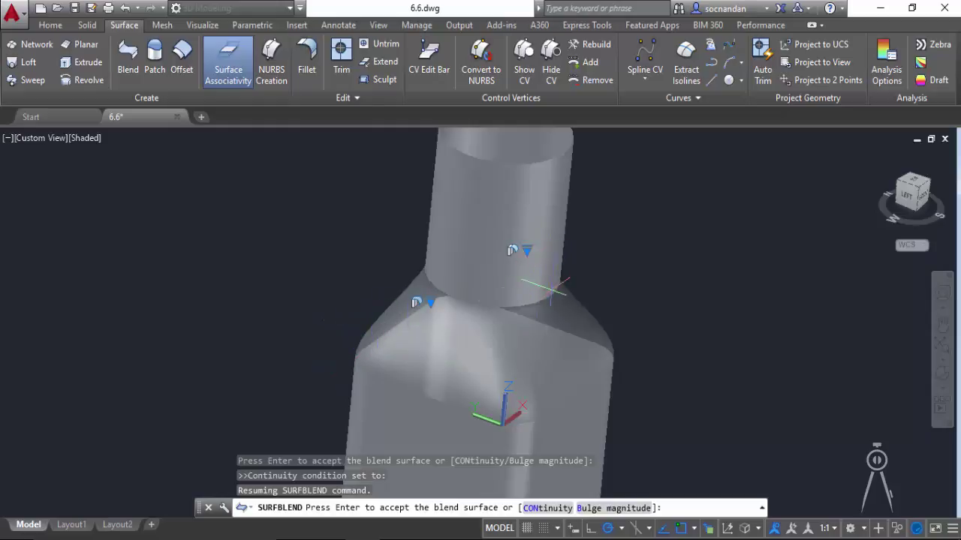
Step: Try Position (G0) continuity at the blend's cylinder edge, set it to Curvature (G2) and accept the blend surface
{"action": "mouse_move", "coordinate": [527, 251]}
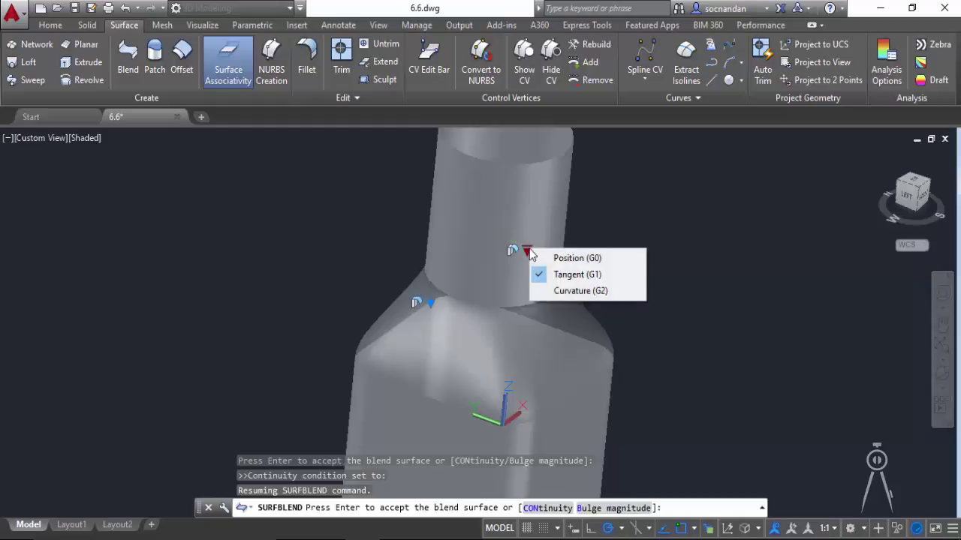
{"action": "left_click", "coordinate": [567, 261]}
{"action": "mouse_move", "coordinate": [526, 250]}
{"action": "left_click", "coordinate": [555, 297]}
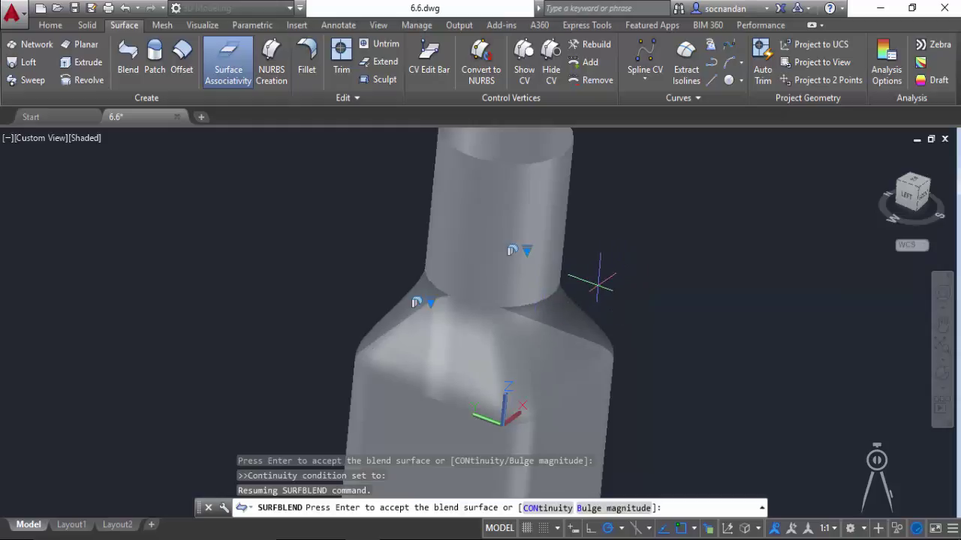
{"action": "key", "text": "Return"}
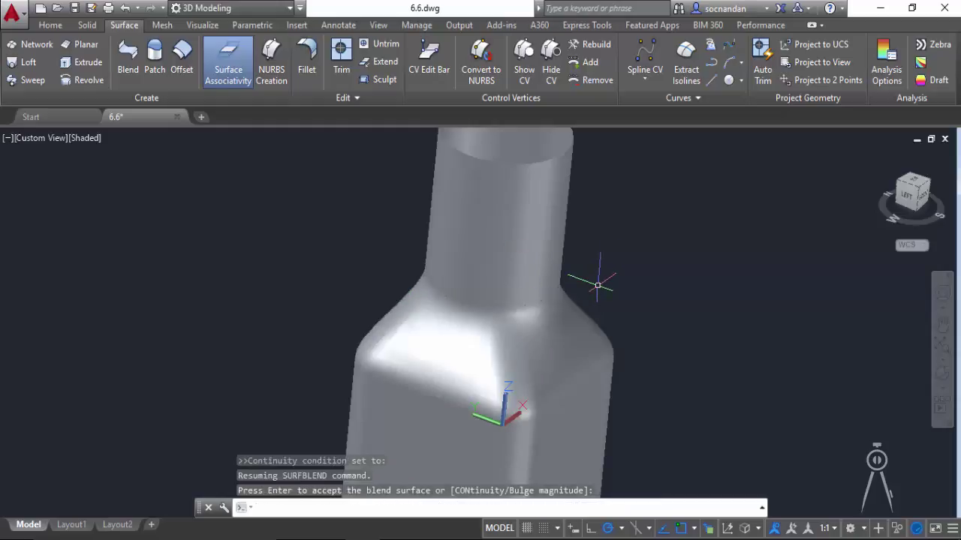
Step: Union the box, cylinder and blend surfaces into one bottle surface, continuing despite the loss of associativity
{"action": "scroll", "coordinate": [597, 285], "scroll_direction": "down", "scroll_amount": 2}
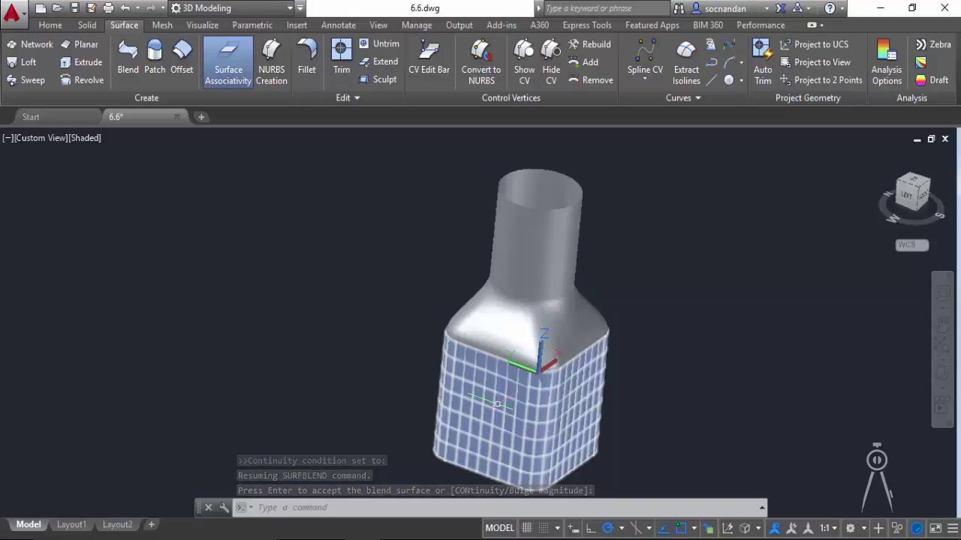
{"action": "middle_click_drag", "start_coordinate": [617, 397], "coordinate": [564, 385]}
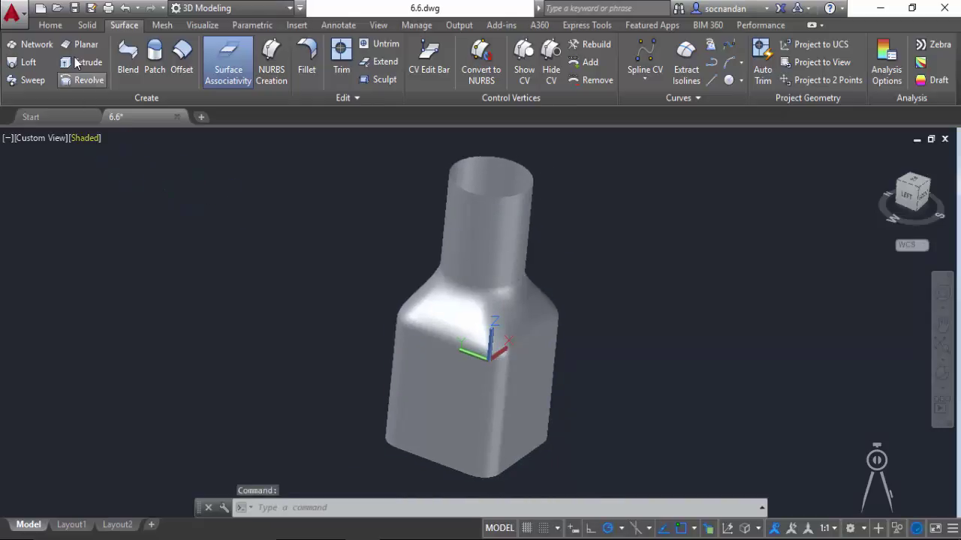
{"action": "left_click", "coordinate": [51, 26]}
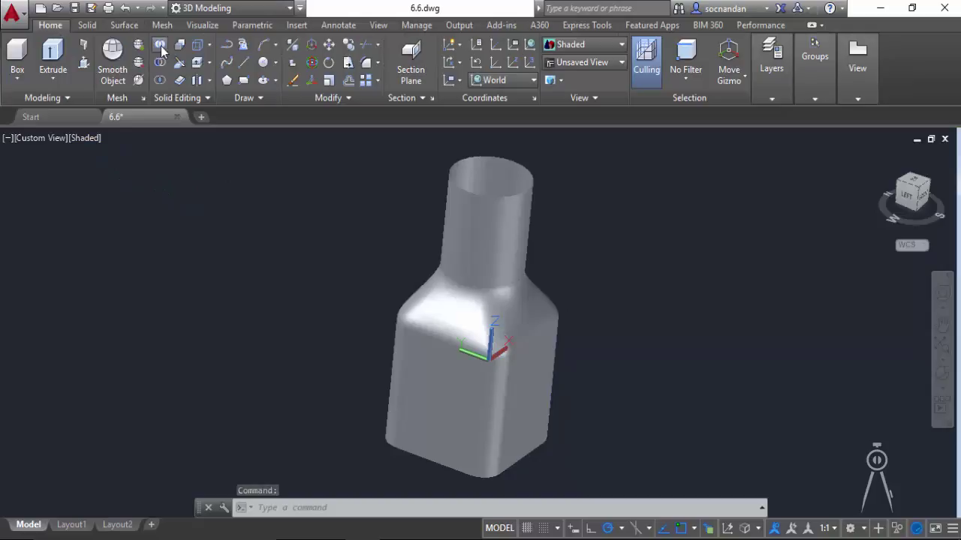
{"action": "left_click", "coordinate": [161, 45]}
{"action": "left_click", "coordinate": [479, 406]}
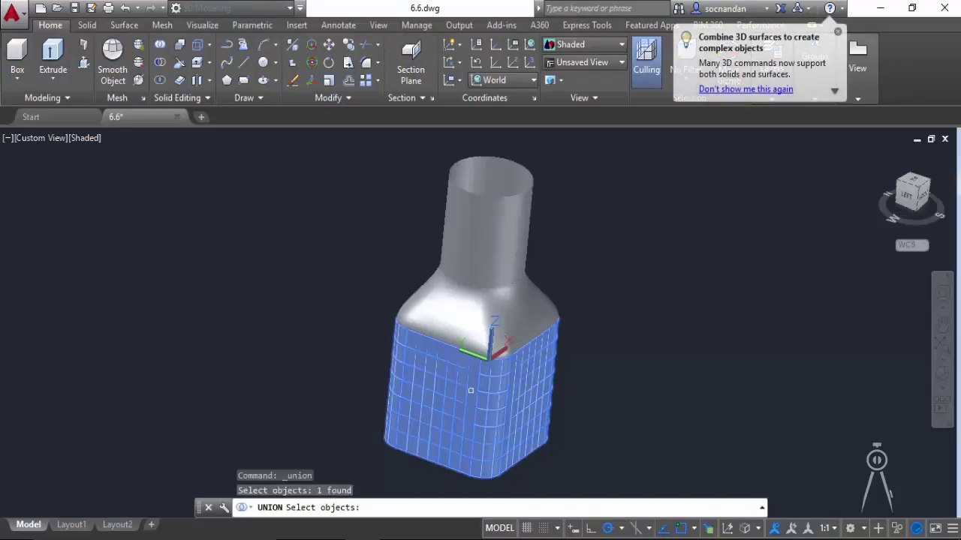
{"action": "left_click", "coordinate": [470, 268]}
{"action": "left_click", "coordinate": [504, 371]}
{"action": "left_click", "coordinate": [434, 277]}
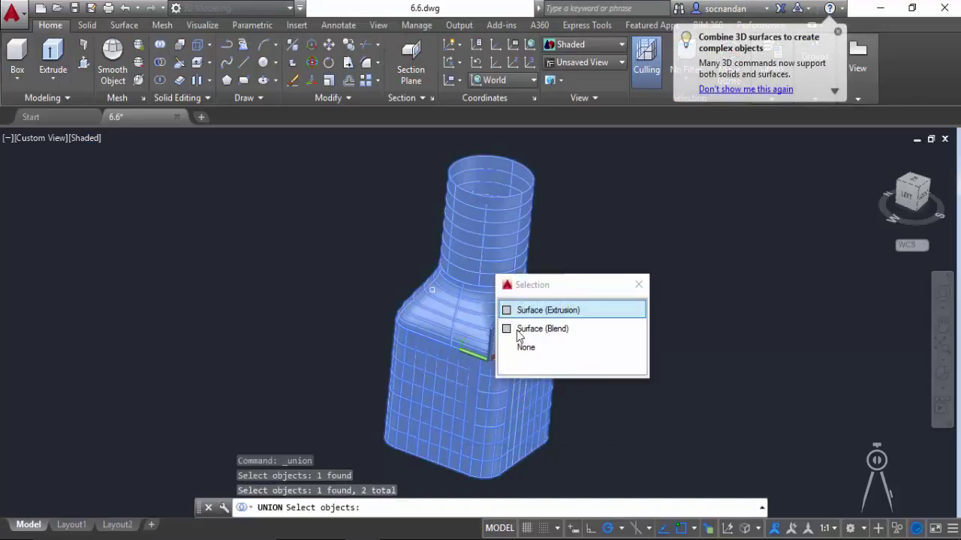
{"action": "left_click", "coordinate": [547, 311]}
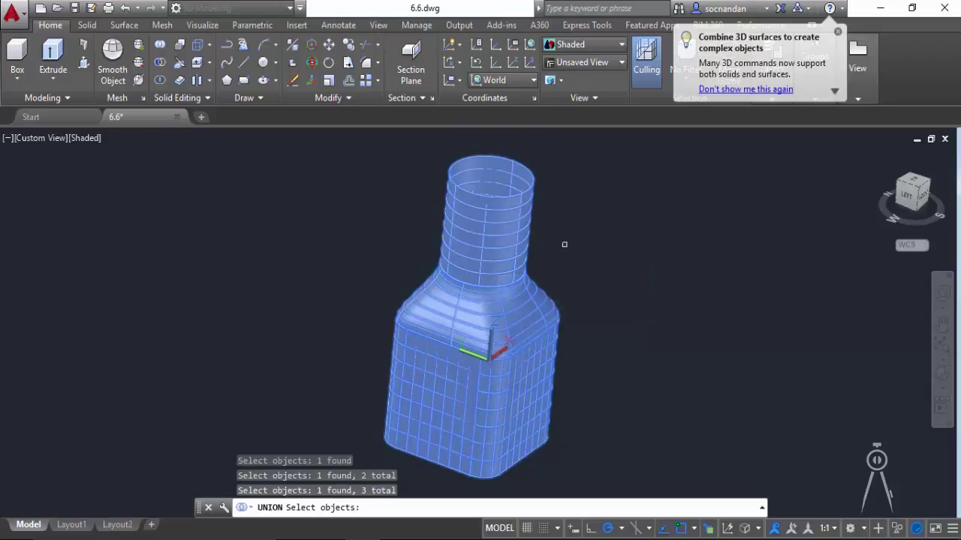
{"action": "key", "text": "Return"}
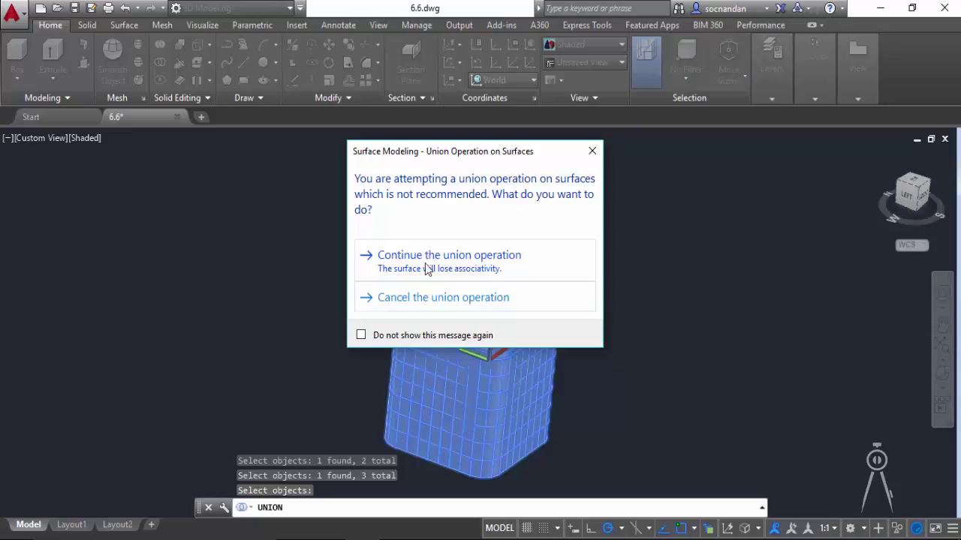
{"action": "left_click", "coordinate": [428, 264]}
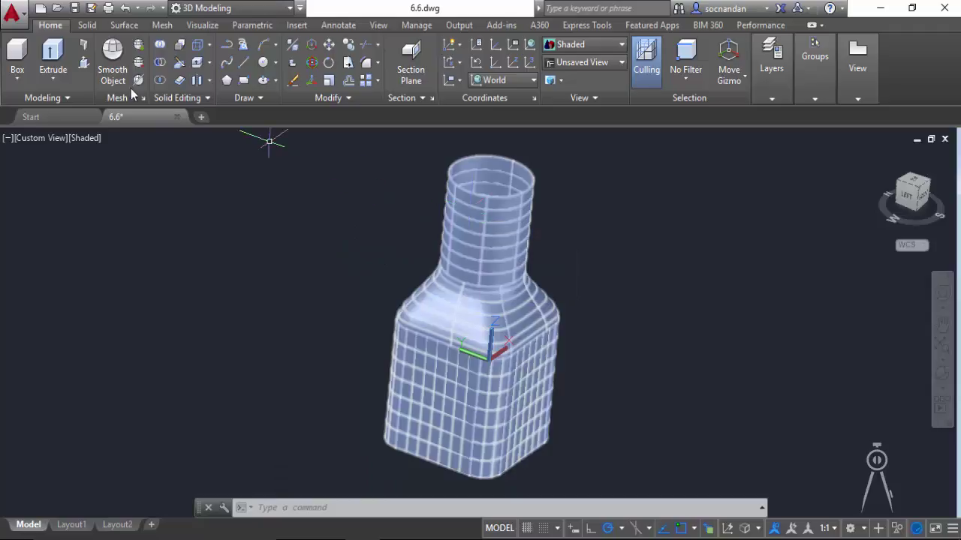
Step: Offset the joined bottle surface outward by 0.5 using surface Offset
{"action": "left_click", "coordinate": [125, 25]}
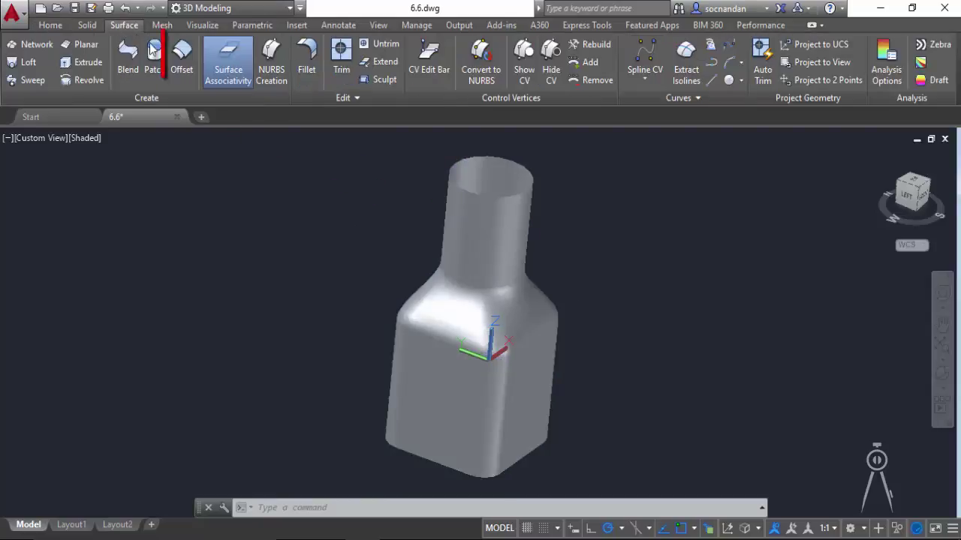
{"action": "left_click", "coordinate": [181, 54]}
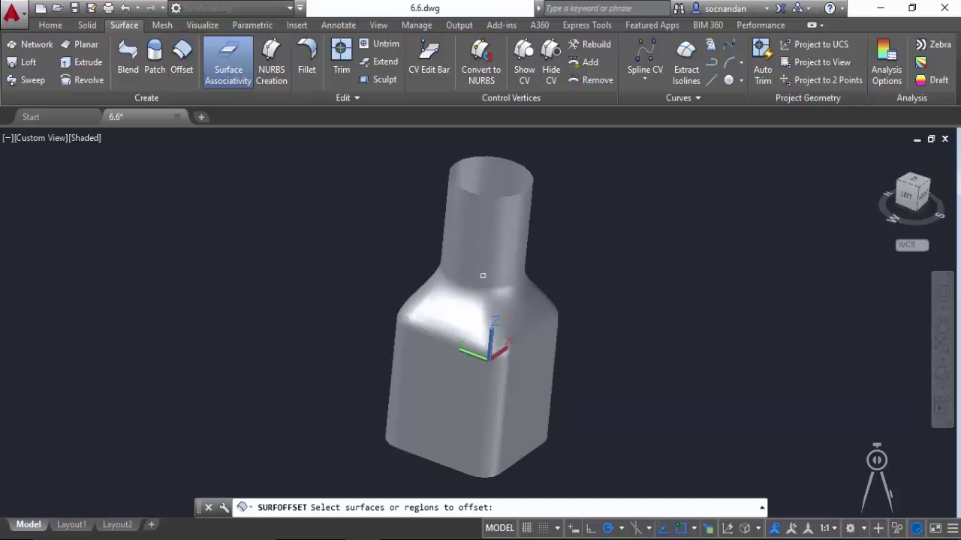
{"action": "left_click", "coordinate": [481, 237]}
{"action": "key", "text": "Return"}
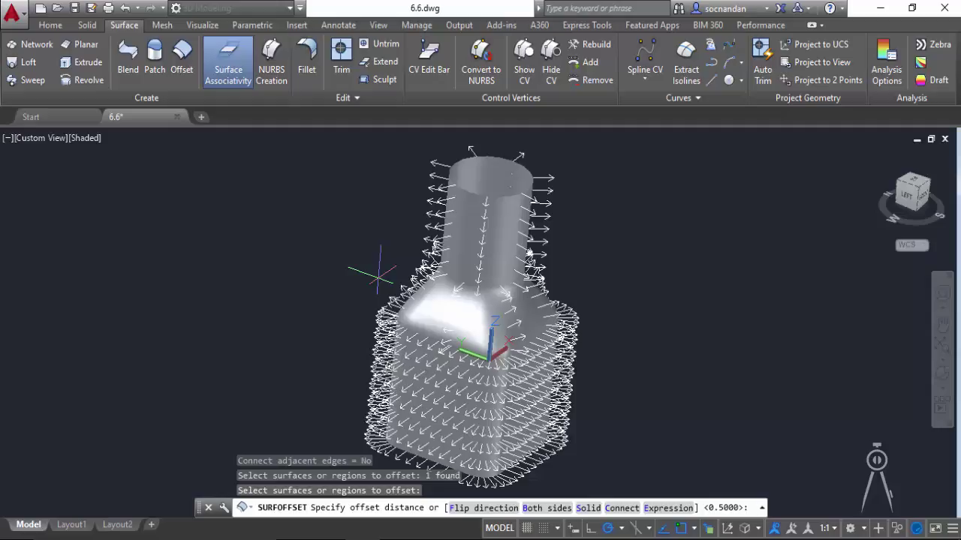
{"action": "type", "text": "0.5"}
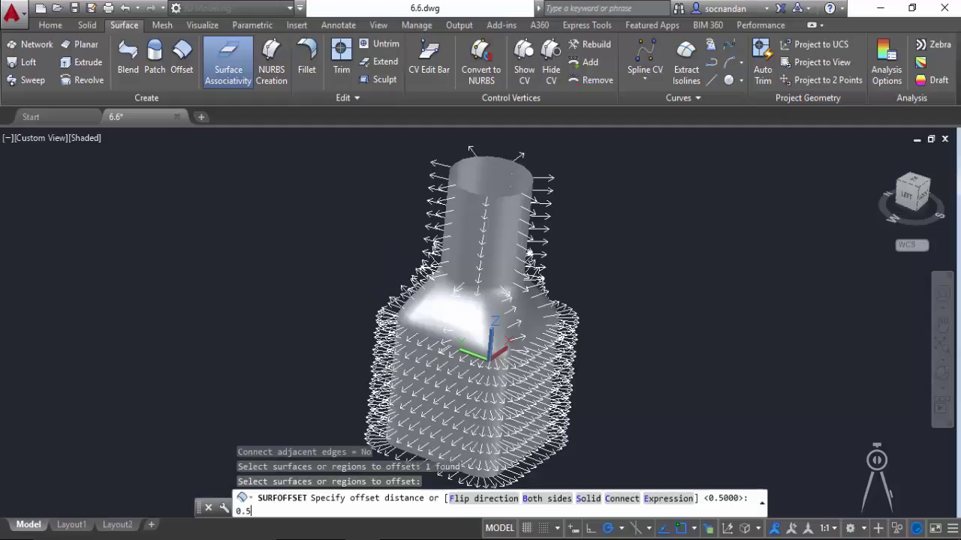
{"action": "key", "text": "Return"}
Step: Inspect the offset bottle from its open underside and undo both the view change and the 0.5 offset
{"action": "left_click", "coordinate": [939, 374]}
{"action": "left_click_drag", "start_coordinate": [487, 204], "coordinate": [514, 169]}
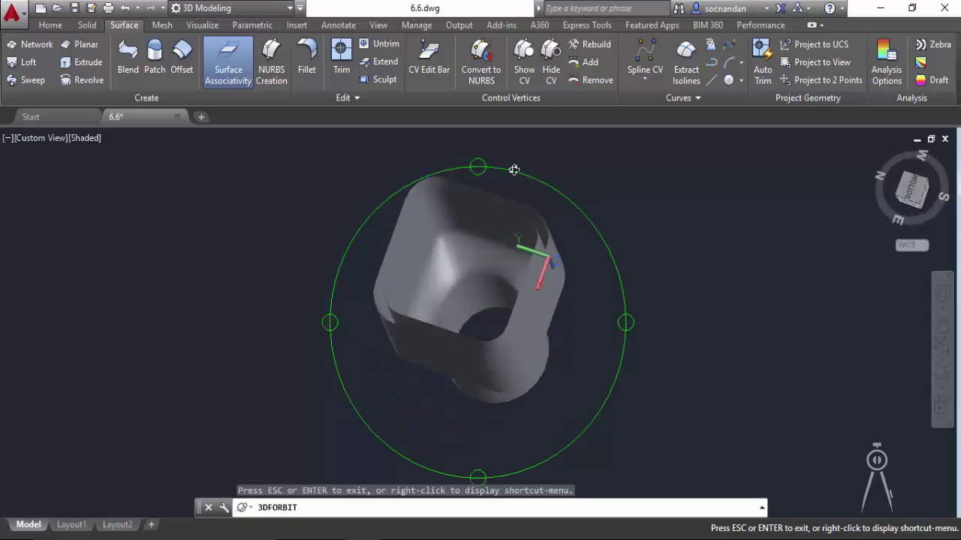
{"action": "key", "text": "Escape"}
{"action": "key", "text": "ctrl+z"}
{"action": "key", "text": "ctrl+z"}
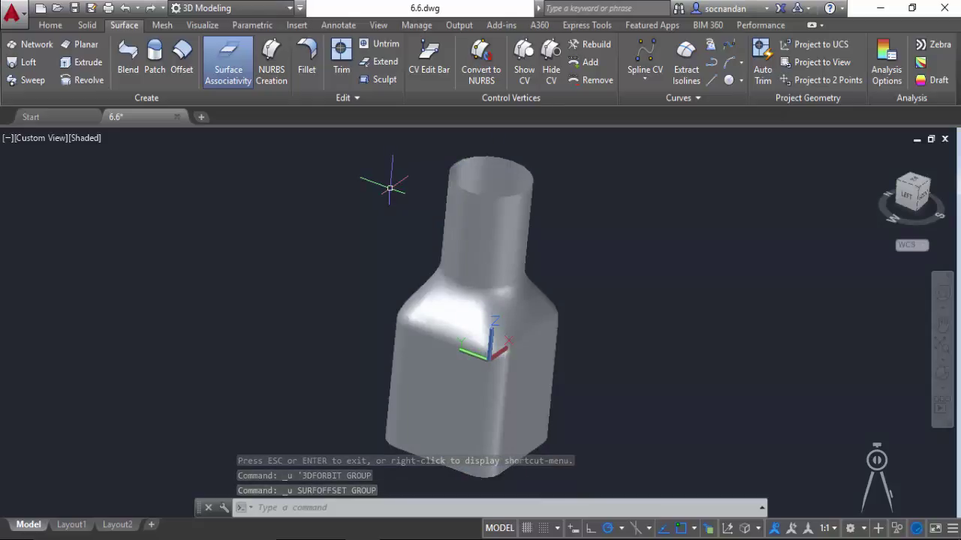
Step: Offset the bottle surface by 0.3, flipping the direction first and switching to the Both sides option
{"action": "left_click", "coordinate": [184, 66]}
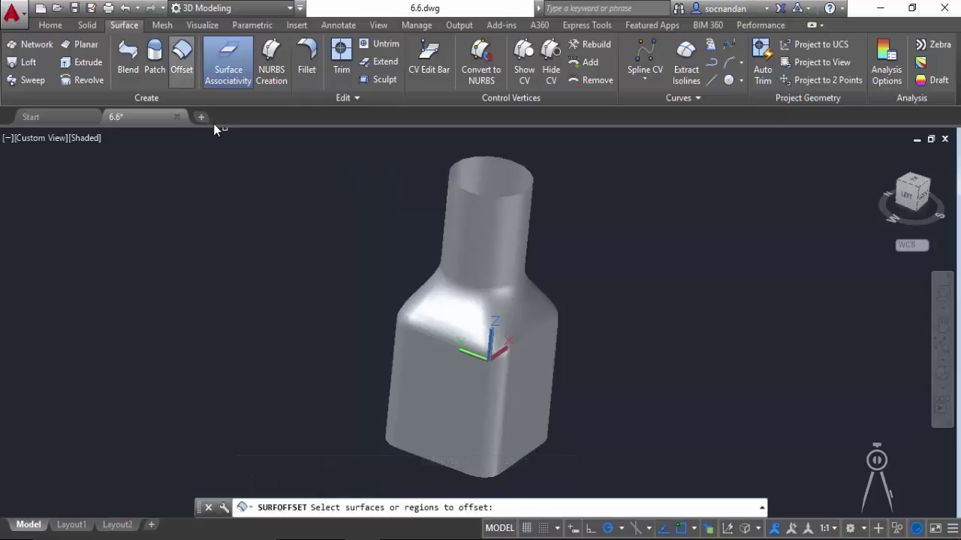
{"action": "left_click", "coordinate": [440, 355]}
{"action": "key", "text": "Return"}
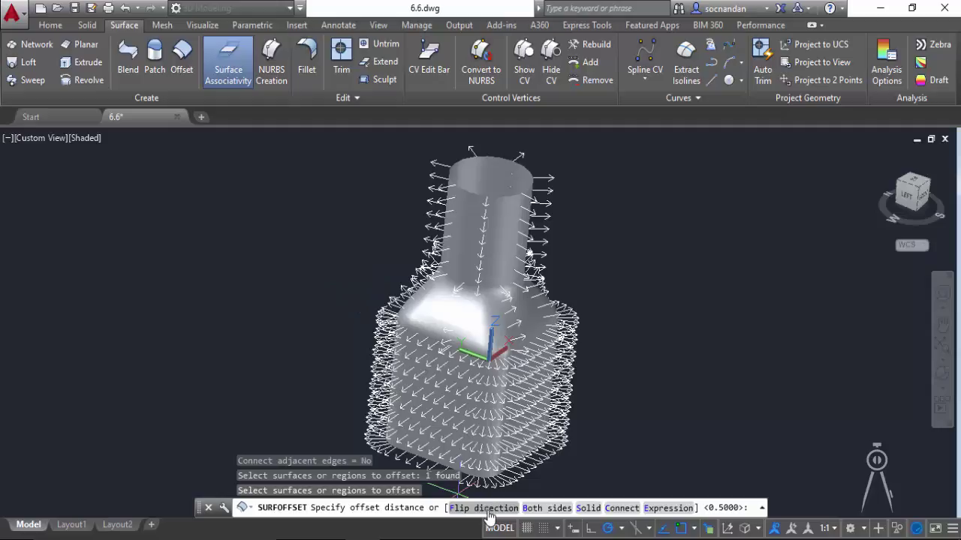
{"action": "left_click", "coordinate": [487, 509]}
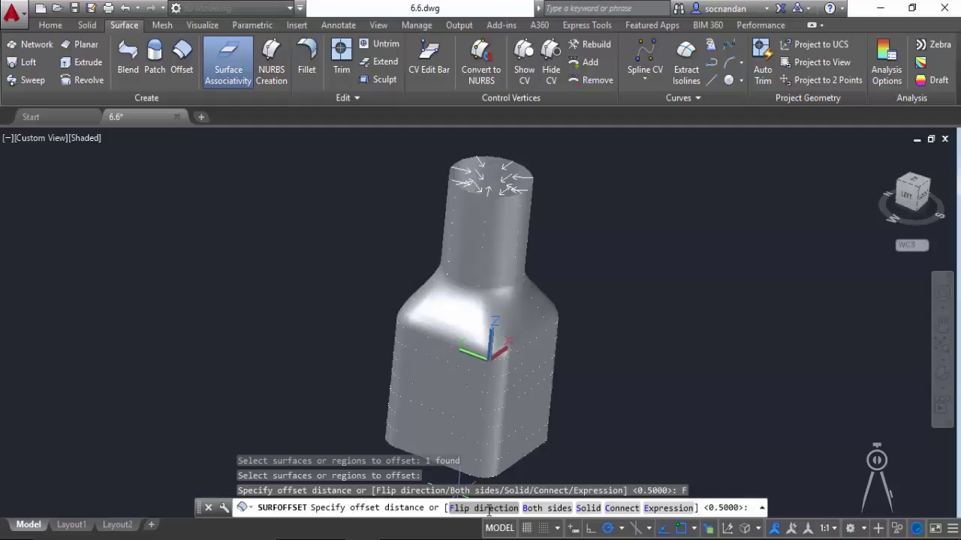
{"action": "left_click", "coordinate": [549, 509]}
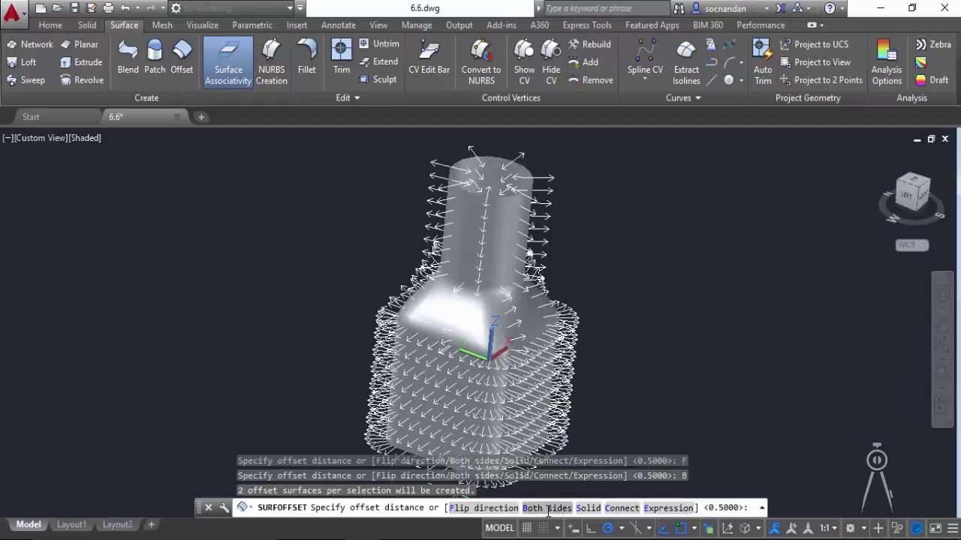
{"action": "type", "text": "0"}
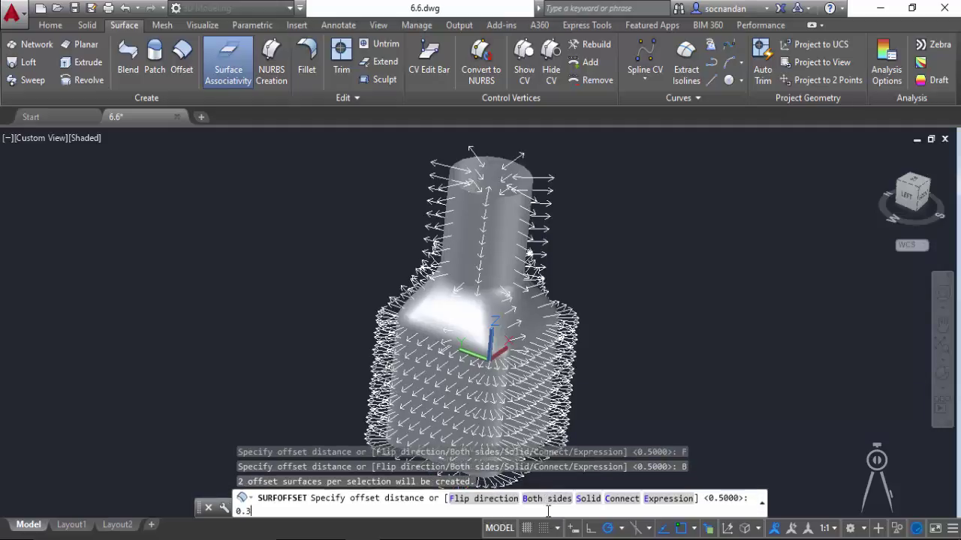
{"action": "type", "text": ".3"}
{"action": "key", "text": "Return"}
Step: Examine the nested offset surfaces of the bottle from above, through the neck opening, and from the side
{"action": "left_click", "coordinate": [944, 376]}
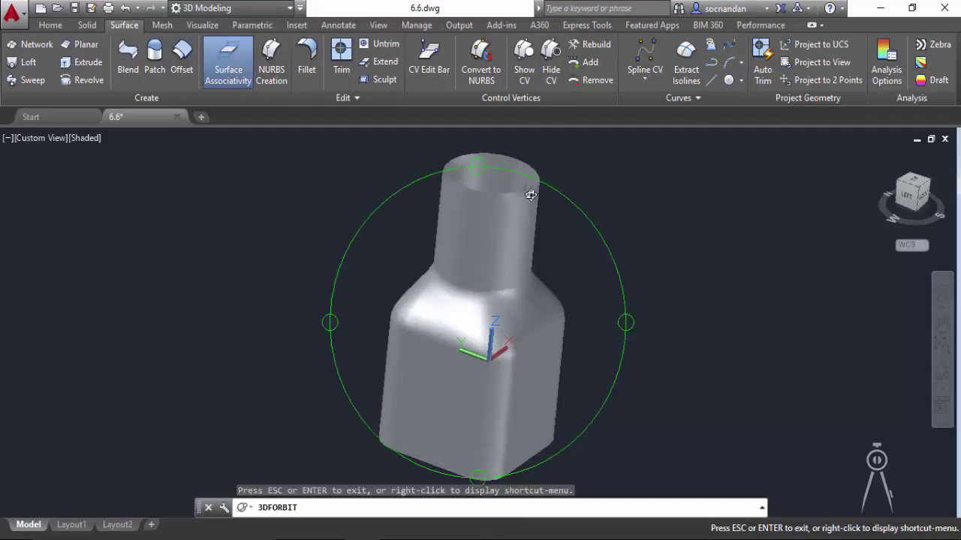
{"action": "left_click_drag", "start_coordinate": [449, 243], "coordinate": [455, 323]}
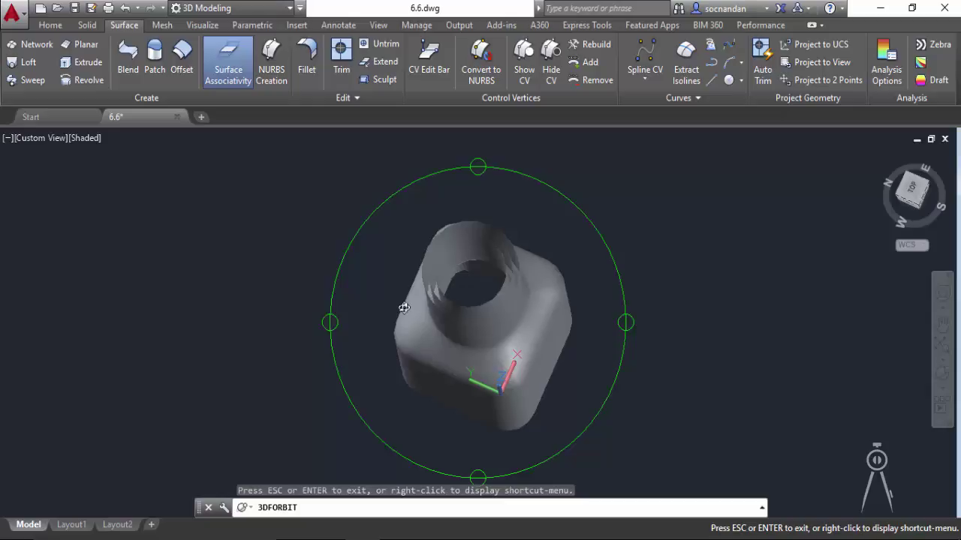
{"action": "left_click_drag", "start_coordinate": [446, 288], "coordinate": [457, 322]}
{"action": "left_click_drag", "start_coordinate": [467, 242], "coordinate": [451, 403]}
{"action": "left_click_drag", "start_coordinate": [478, 248], "coordinate": [478, 191]}
{"action": "right_click", "coordinate": [477, 190]}
{"action": "left_click", "coordinate": [485, 197]}
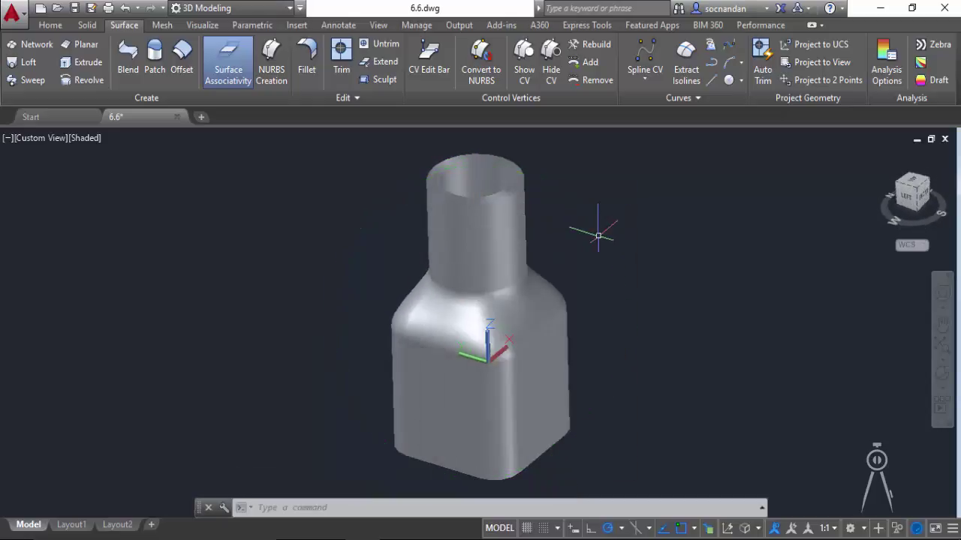